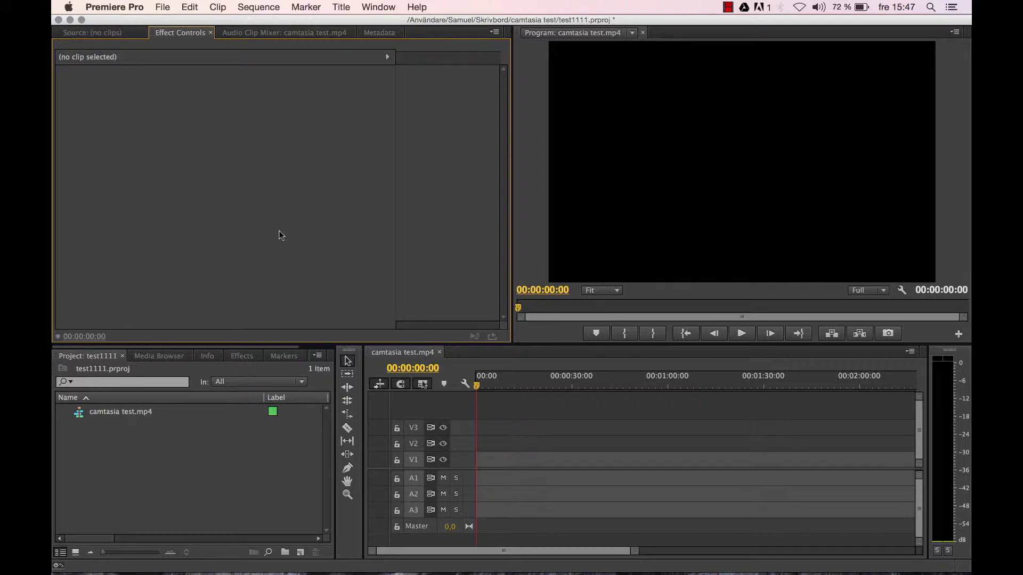
Review the keyboard shortcut layout presets and keep the Custom preset
key(alt+h)
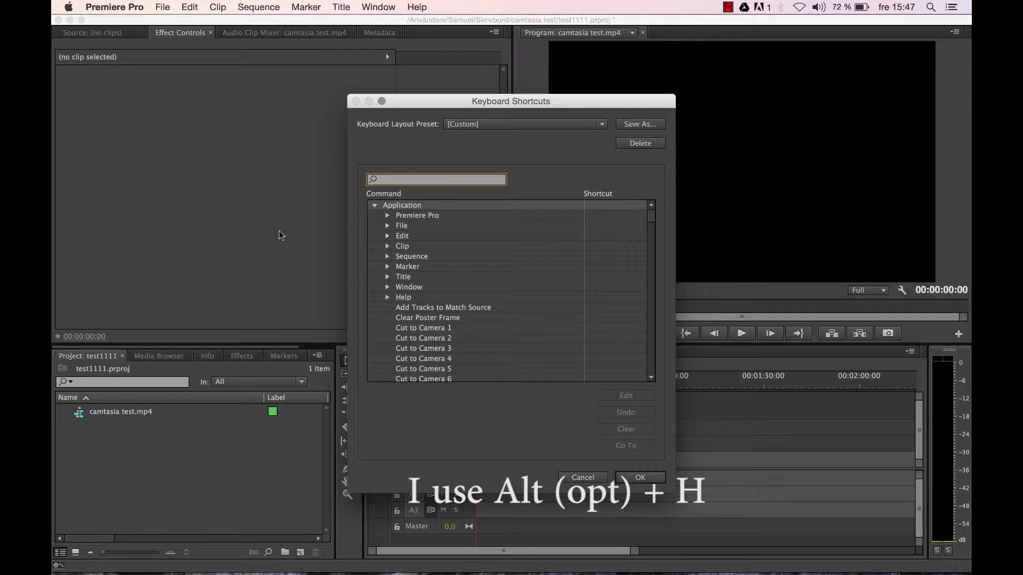
scroll(479, 237, down, 1)
scroll(478, 236, down, 5)
scroll(478, 236, down, 1)
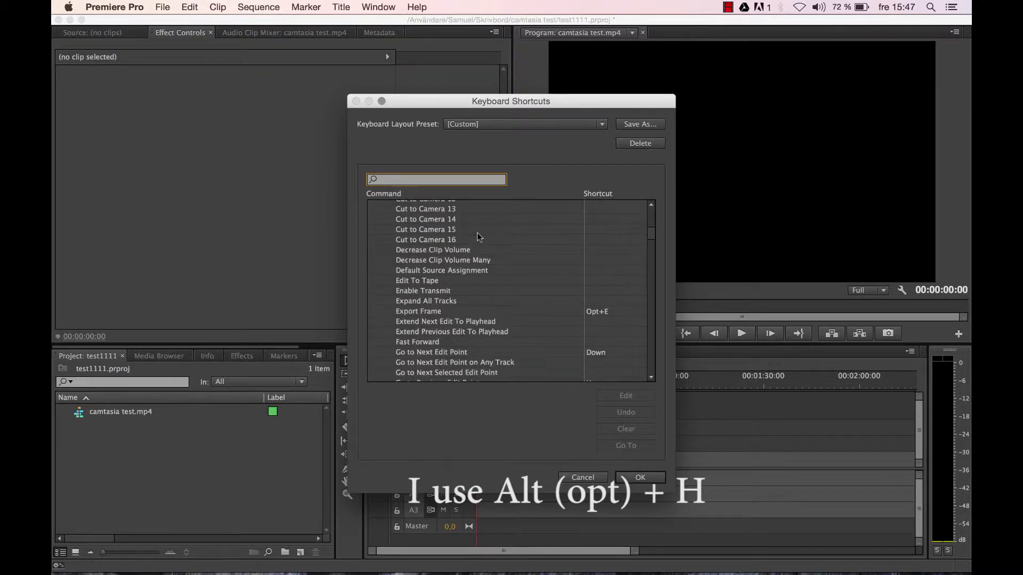
scroll(478, 236, up, 5)
click(583, 478)
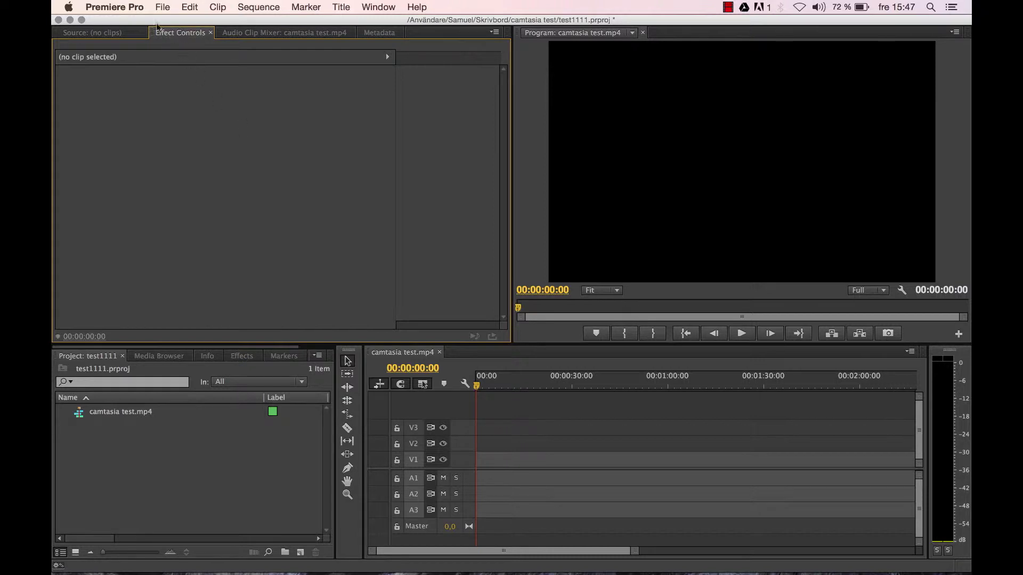
click(126, 4)
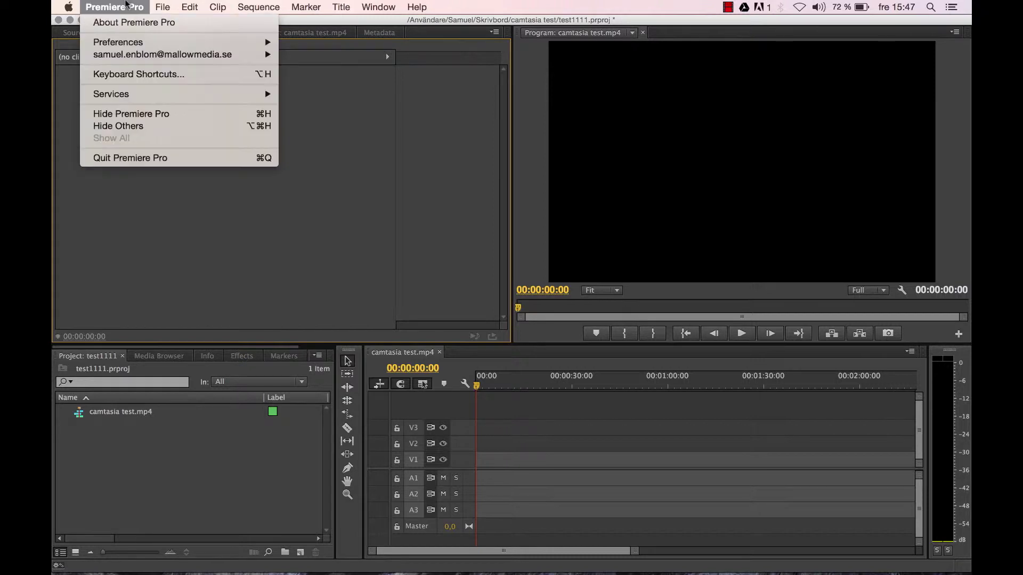
click(146, 78)
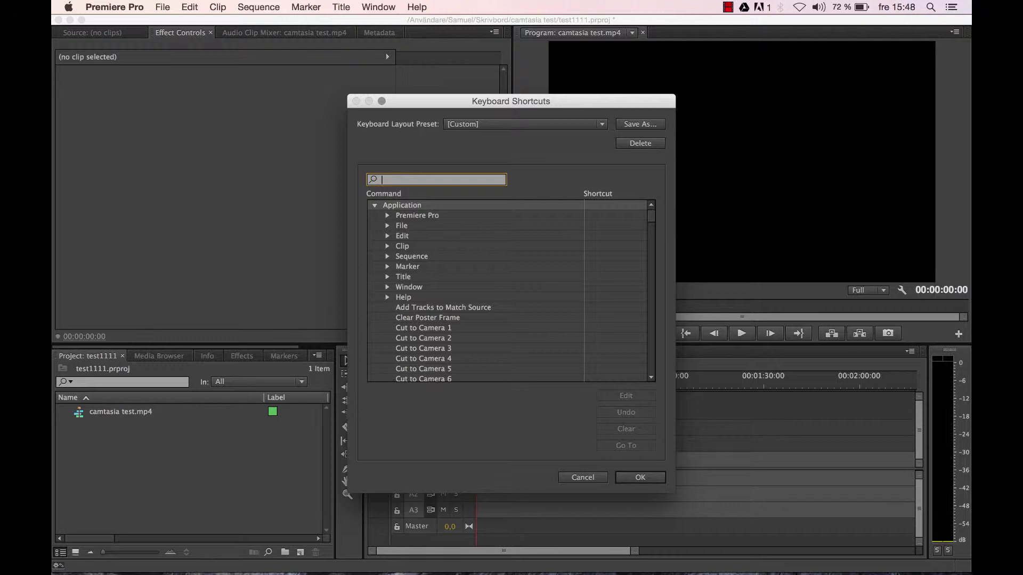
click(559, 123)
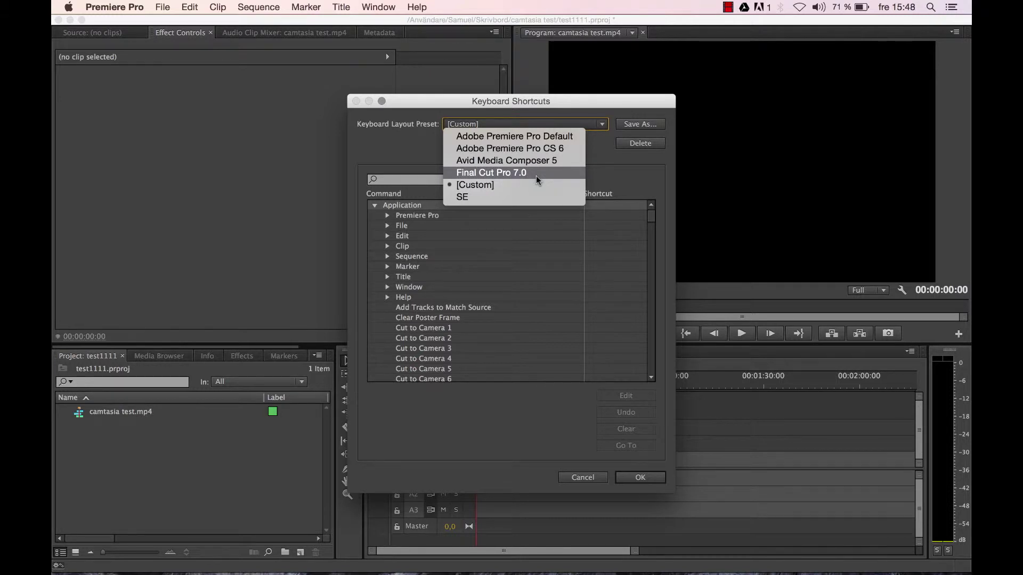
click(596, 157)
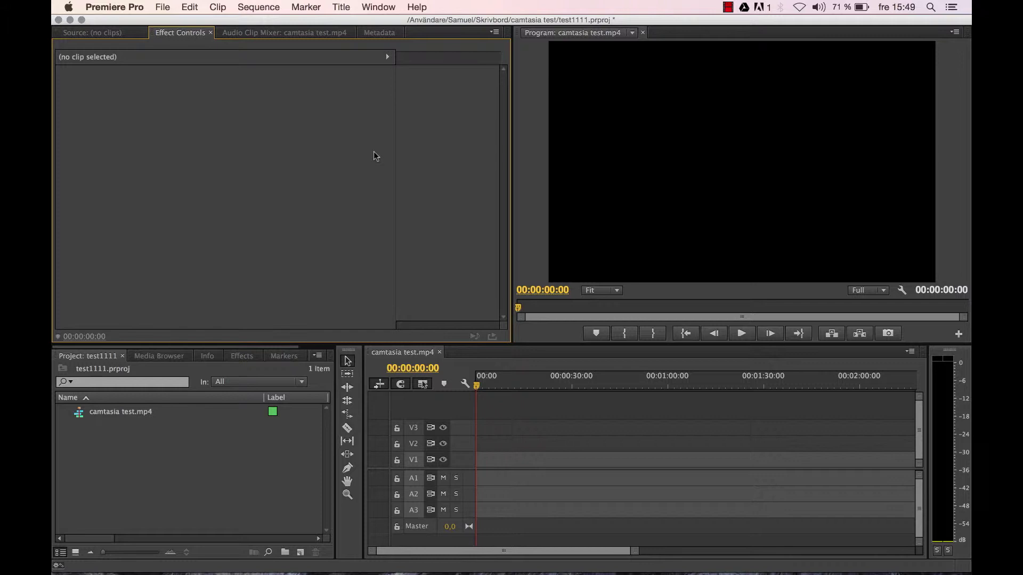
Switch to another saved workspace and pull Effect Controls into its own frame
click(378, 7)
mouse_move(392, 23)
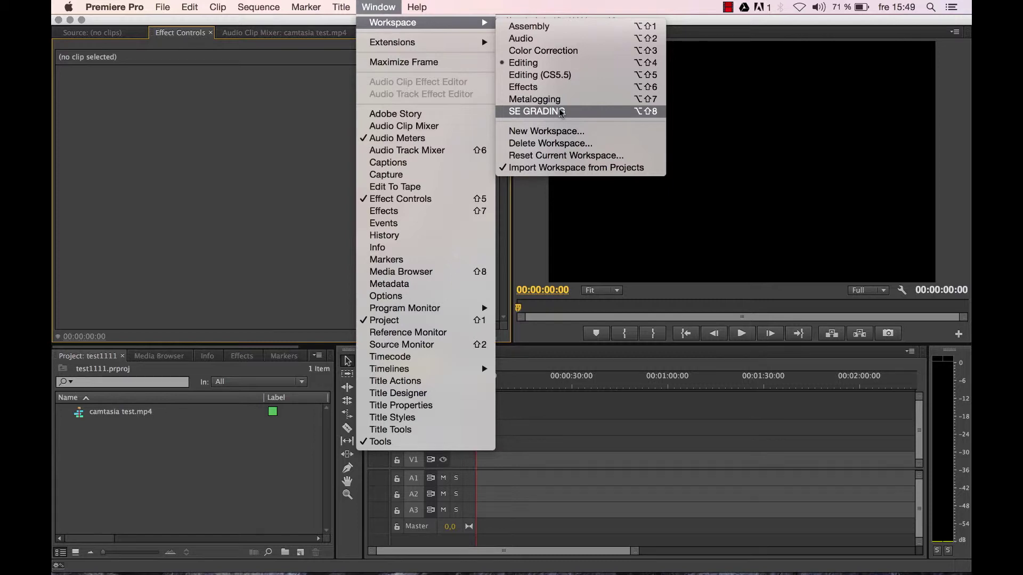
click(560, 112)
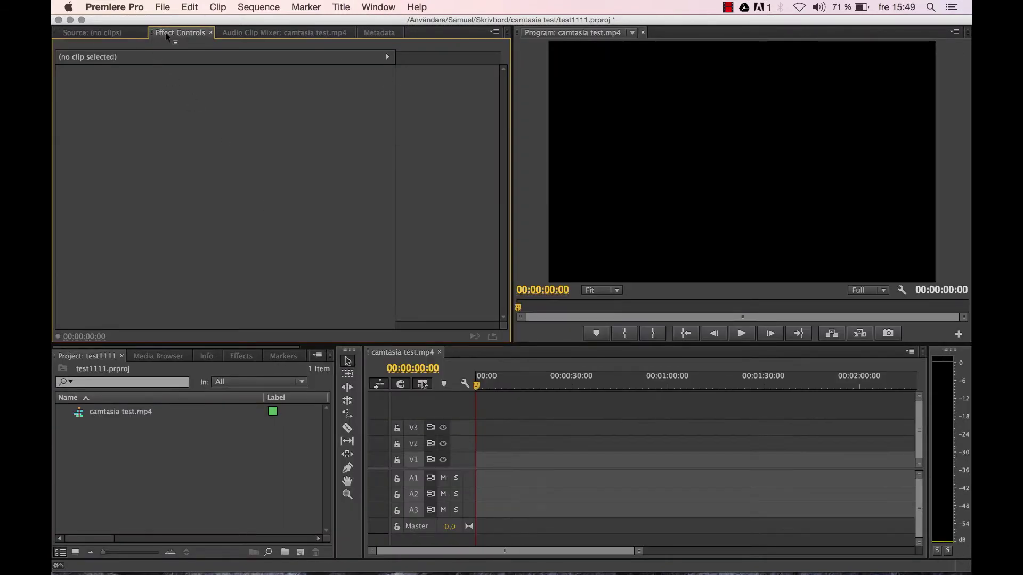
click(516, 148)
drag(515, 148, 499, 144)
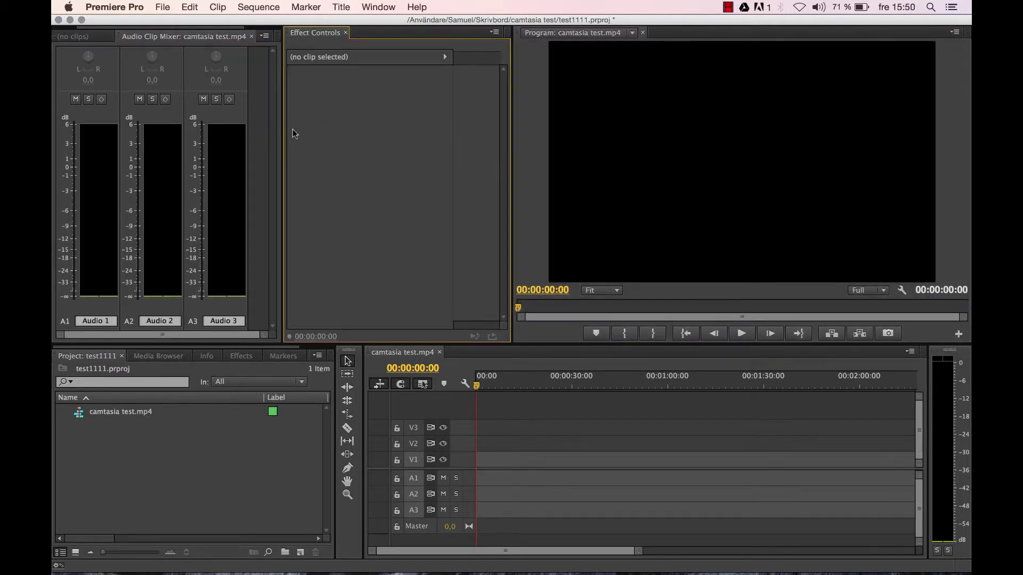
Dock Effect Controls with Source and Audio Clip Mixer, with Source ahead of Effect Controls
drag(135, 35, 88, 36)
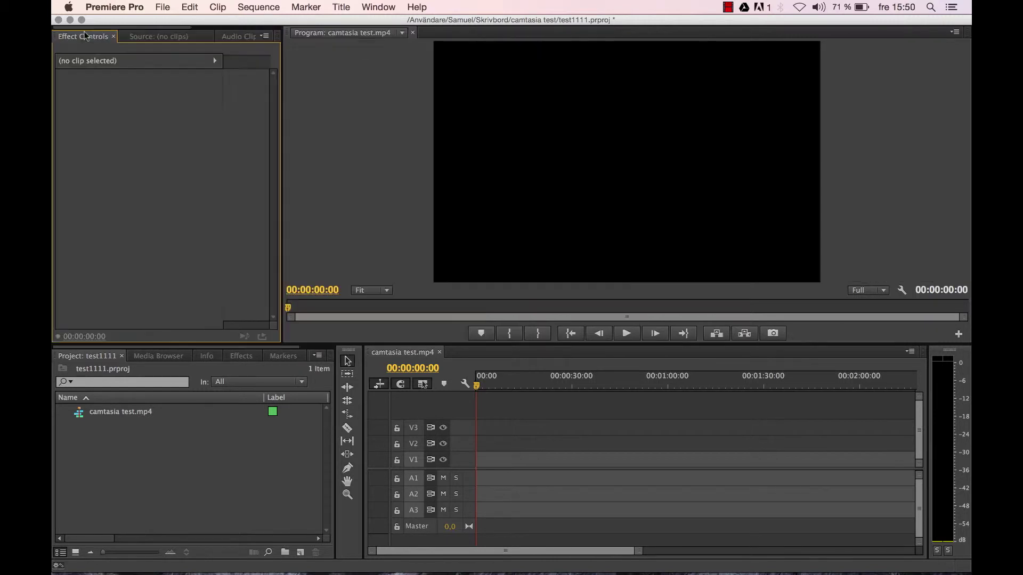
click(138, 37)
drag(128, 42, 82, 39)
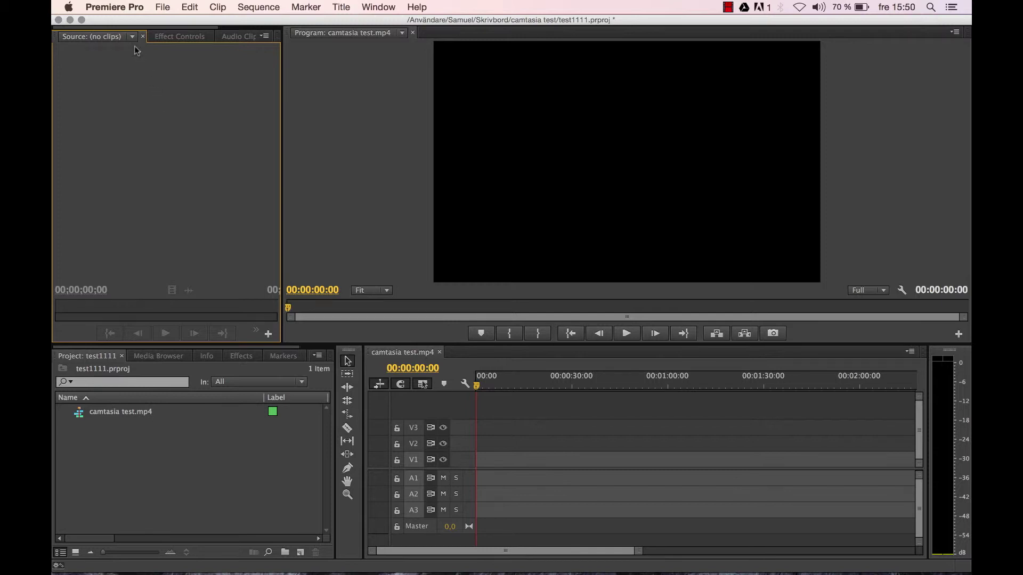
Open Preferences > General and switch to the Media category
click(115, 6)
mouse_move(119, 41)
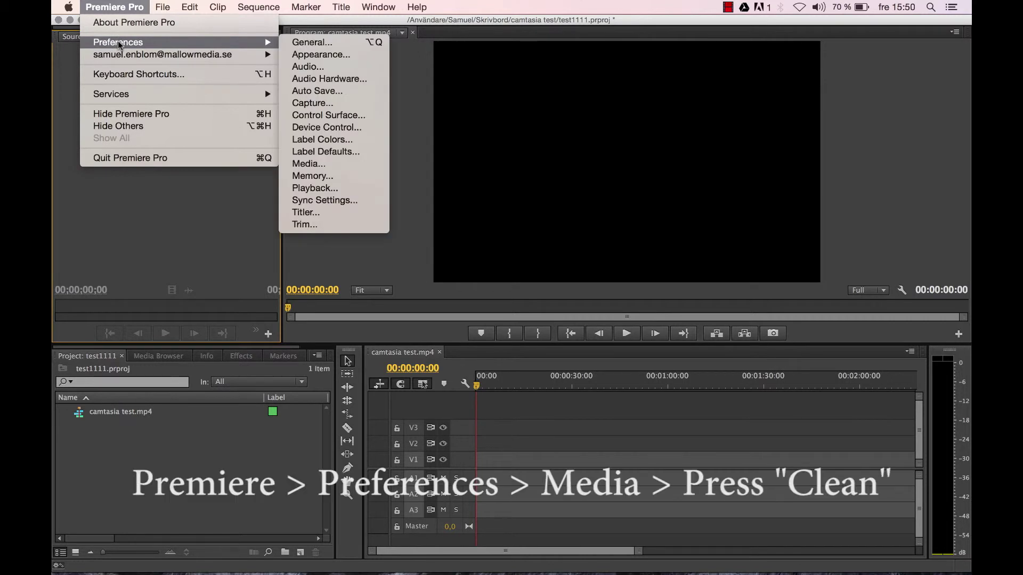
click(314, 41)
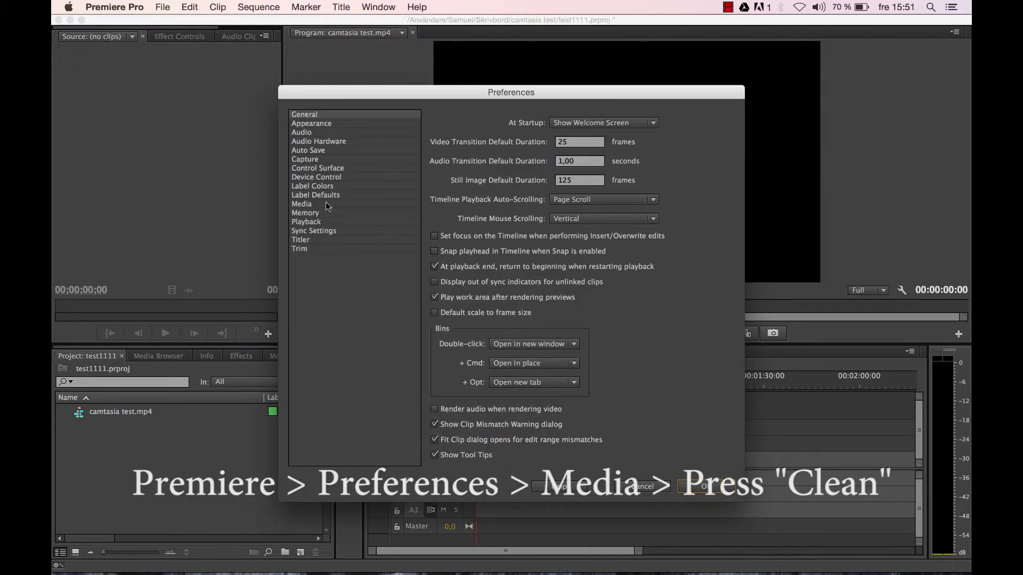
click(303, 204)
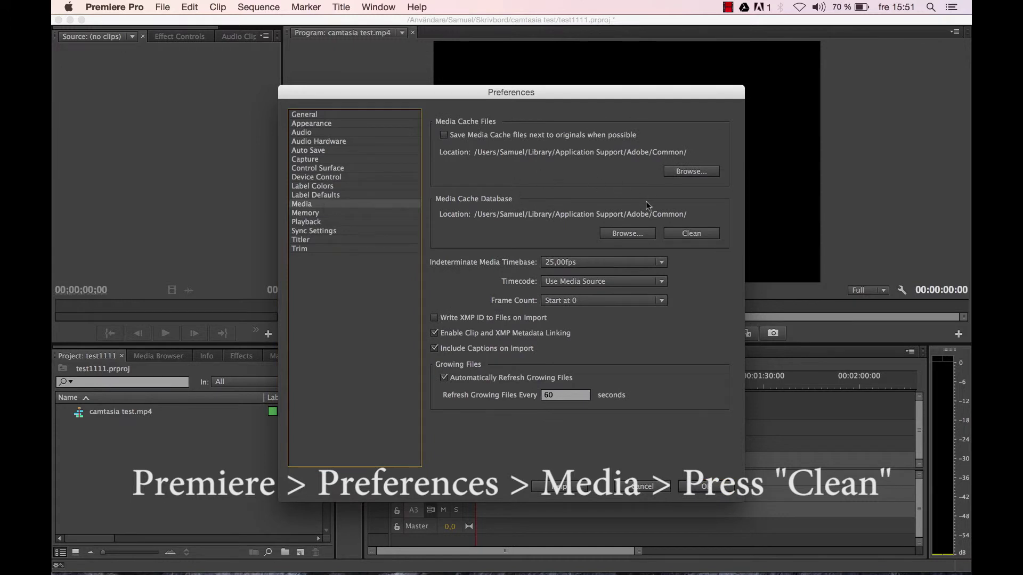
Clean the Media Cache Database, then close Preferences with Enter
click(691, 234)
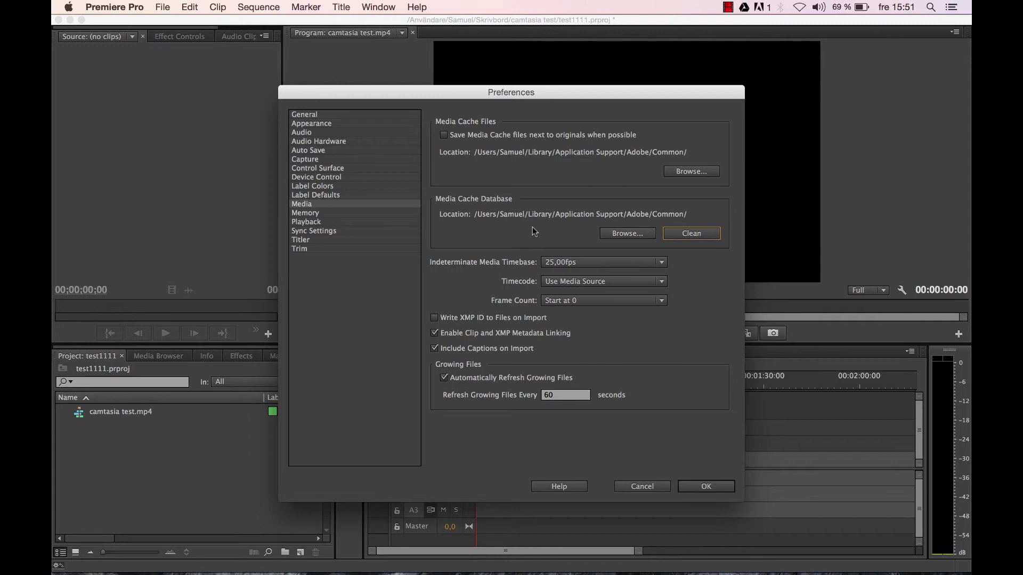
key(Return)
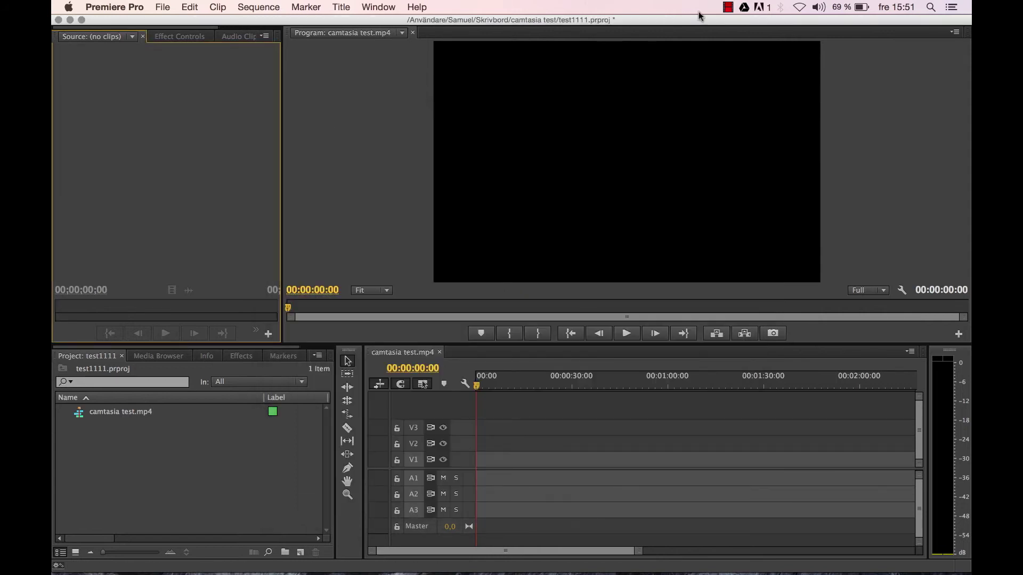